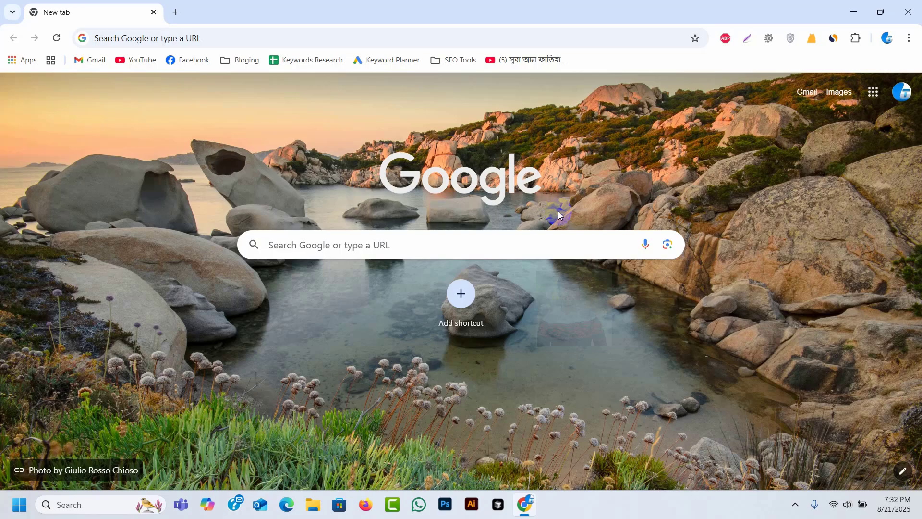
Step: Open Windows Defender Firewall with Advanced Security by running wf.msc
key("super+r")
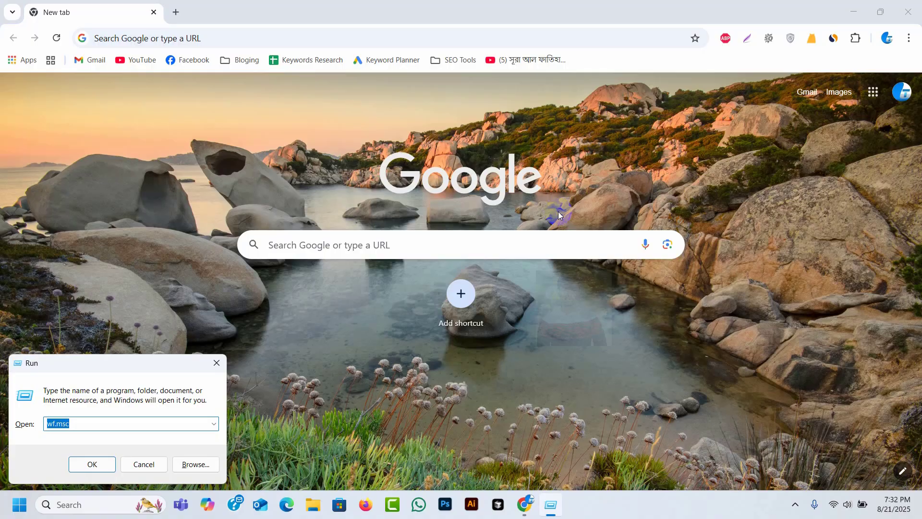
type("w")
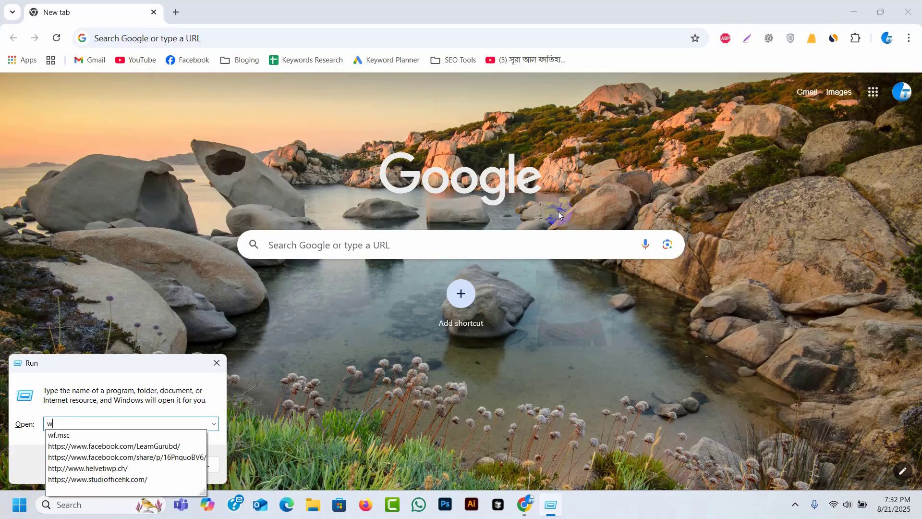
type("f.")
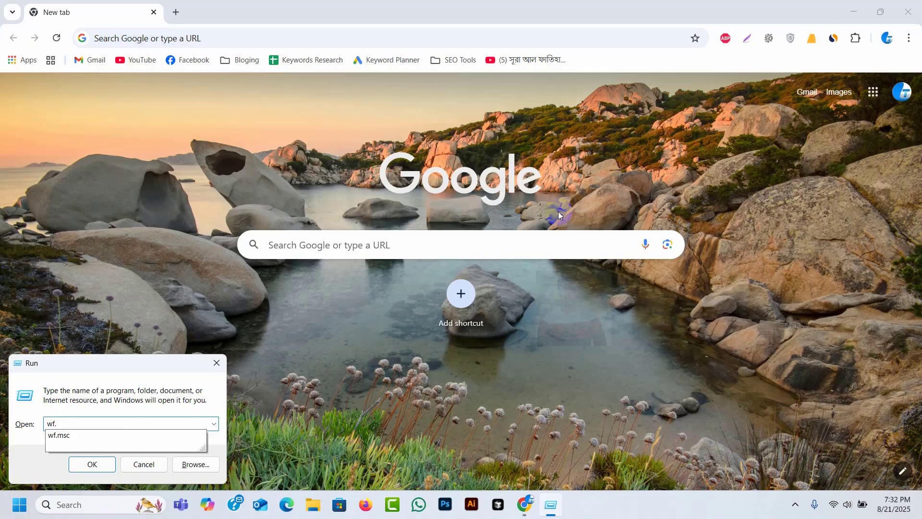
type("msc")
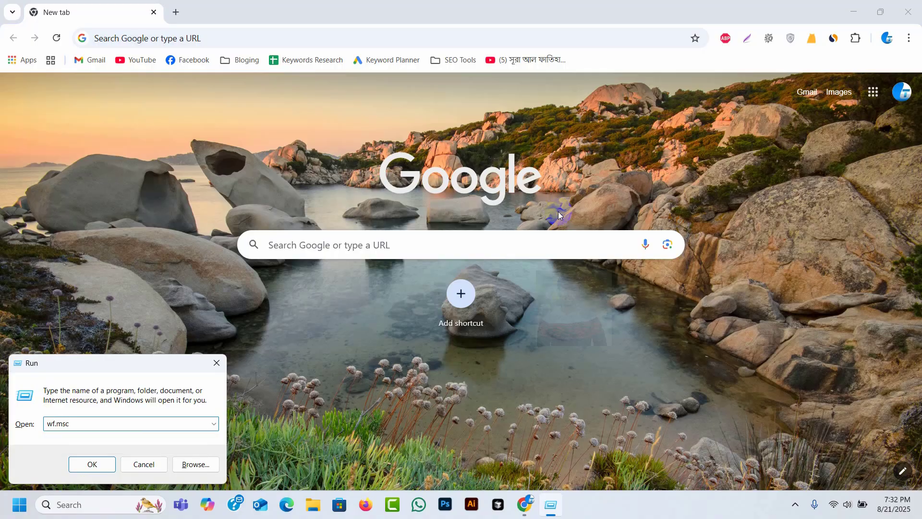
key("Return")
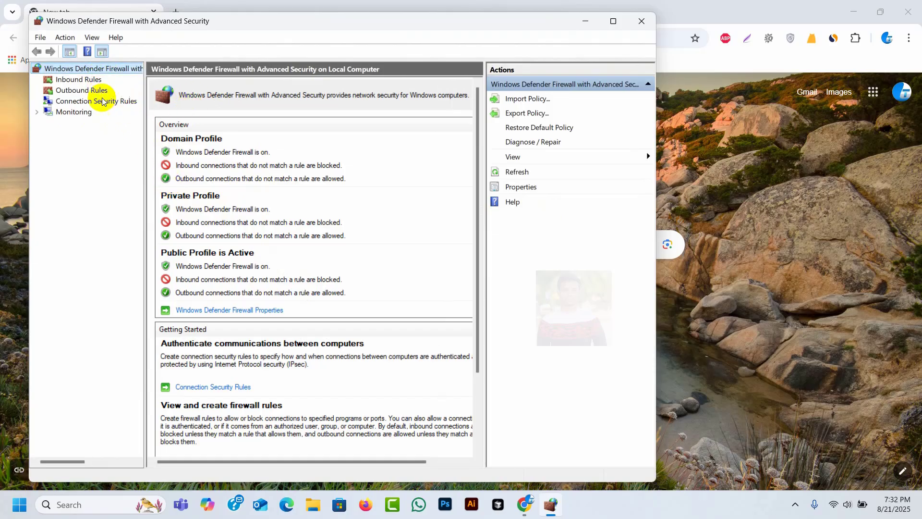
Step: Start a new outbound rule in the firewall with Program as the rule type
left_click(87, 92)
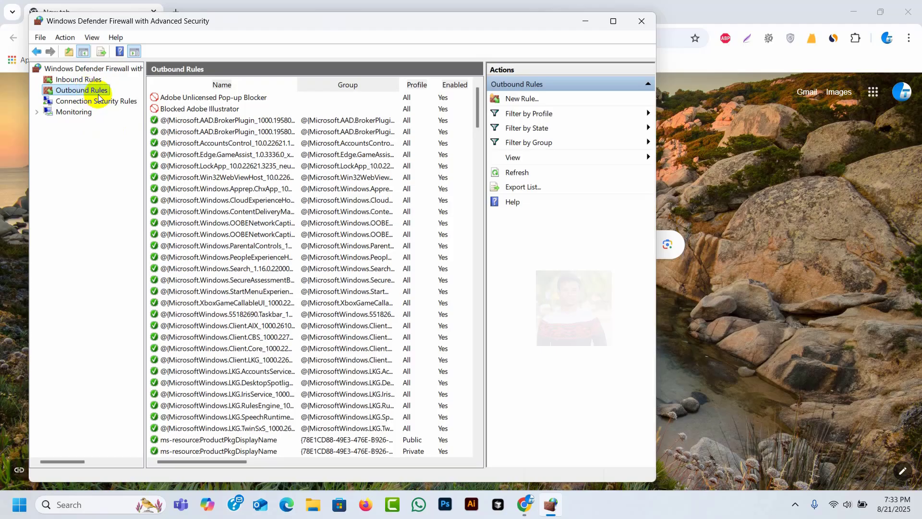
left_click(521, 101)
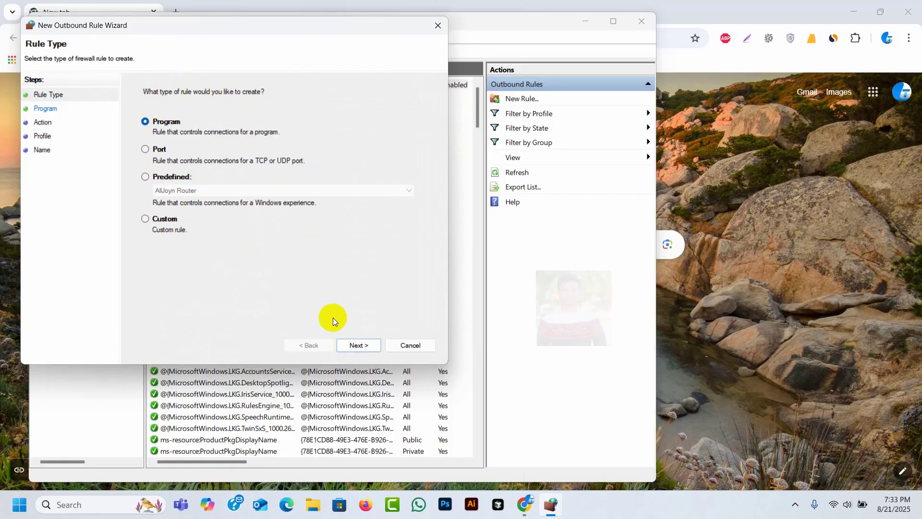
left_click(360, 345)
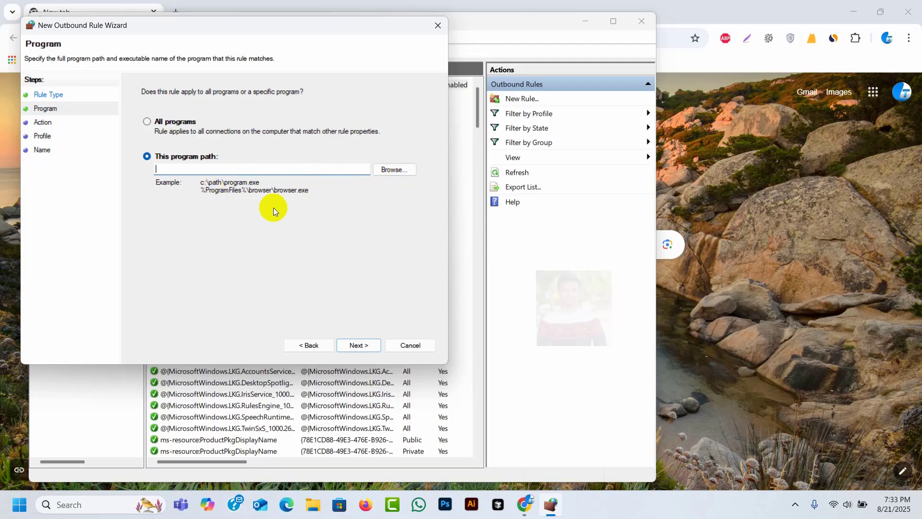
Step: Browse for the rule's program path, going to the Adobe folder in Program Files on Local Disk (C:)
left_click(395, 170)
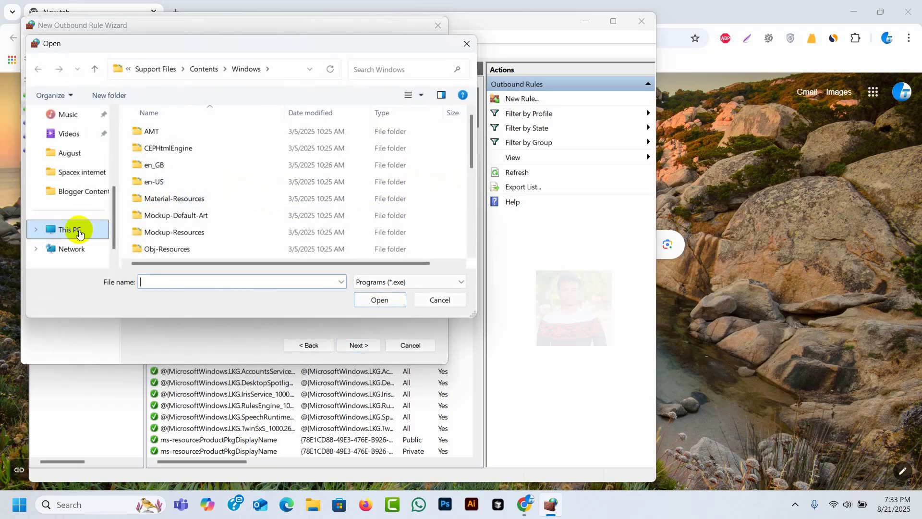
left_click(78, 231)
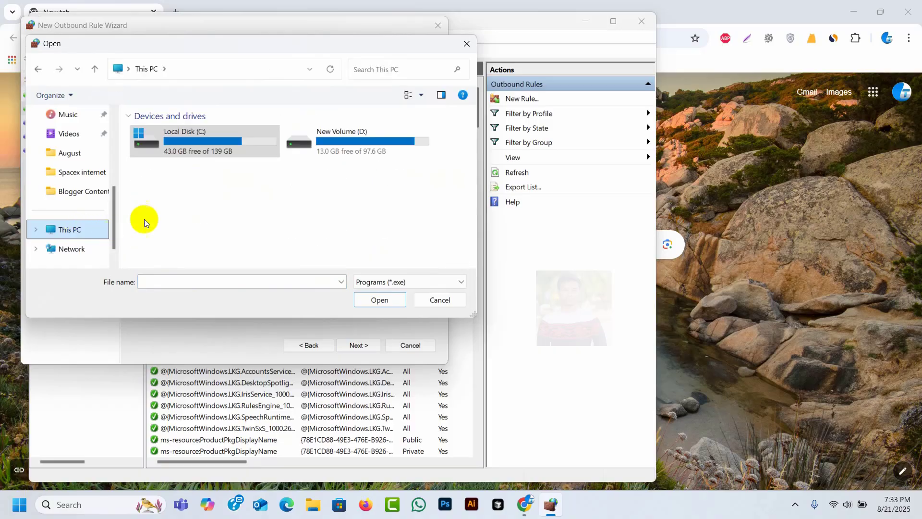
left_click(198, 151)
double_click(226, 134)
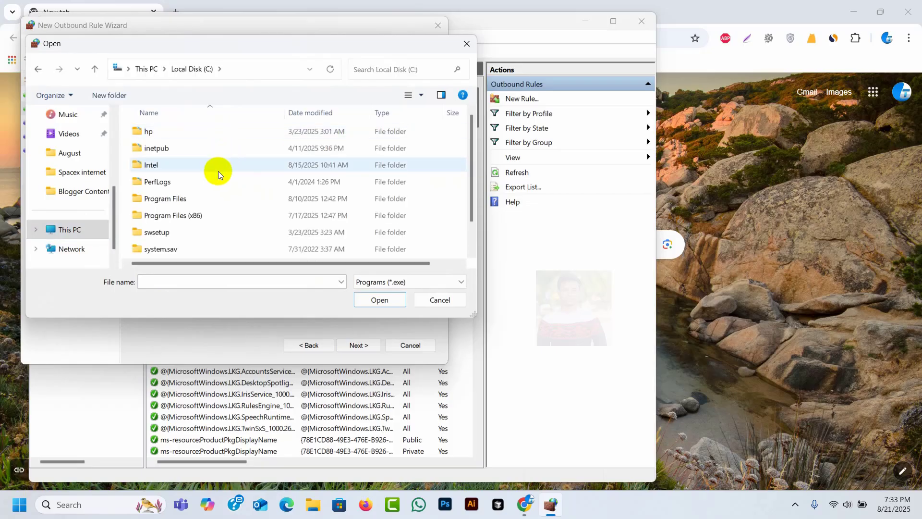
double_click(170, 201)
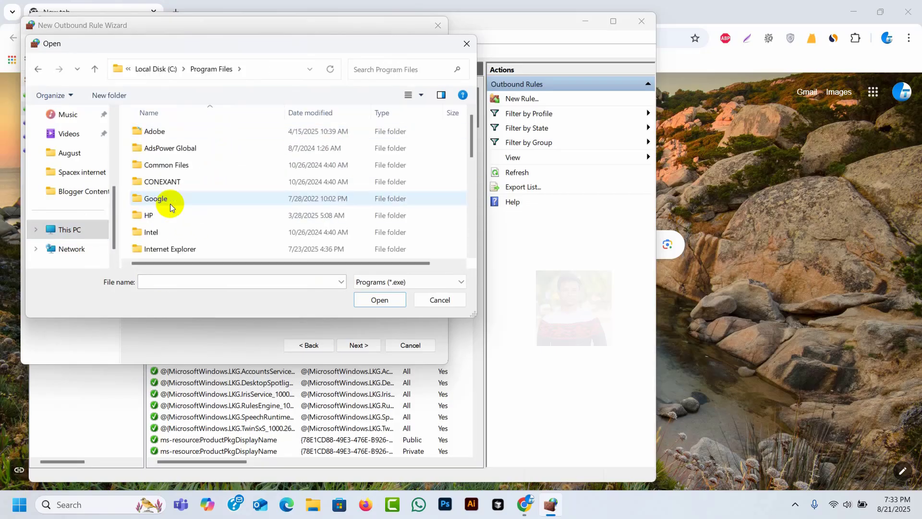
double_click(160, 135)
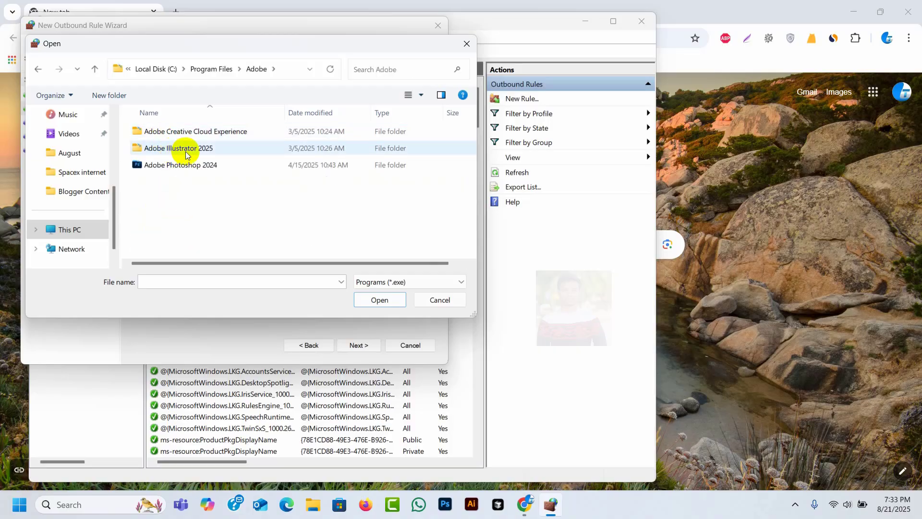
Step: Locate Illustrator.exe under Adobe Illustrator 2025 > Support Files > Contents > Windows and return to the Adobe folder
double_click(223, 150)
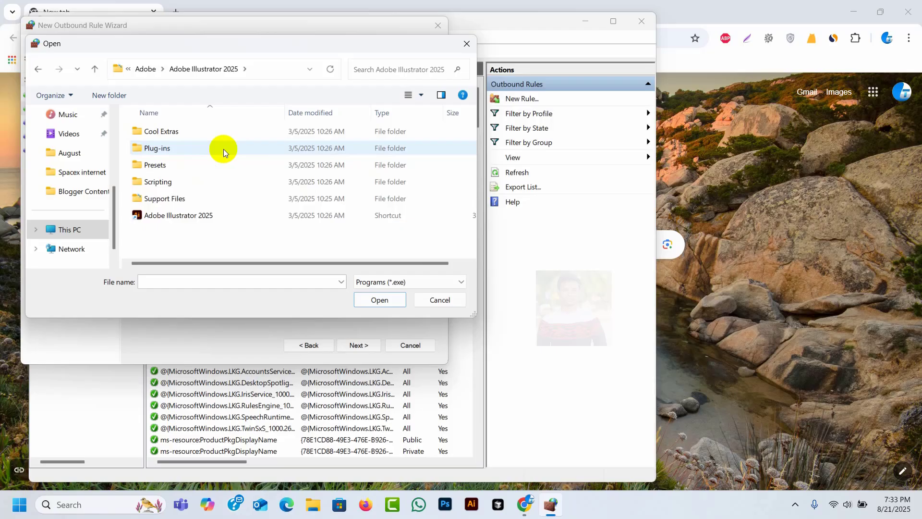
double_click(177, 195)
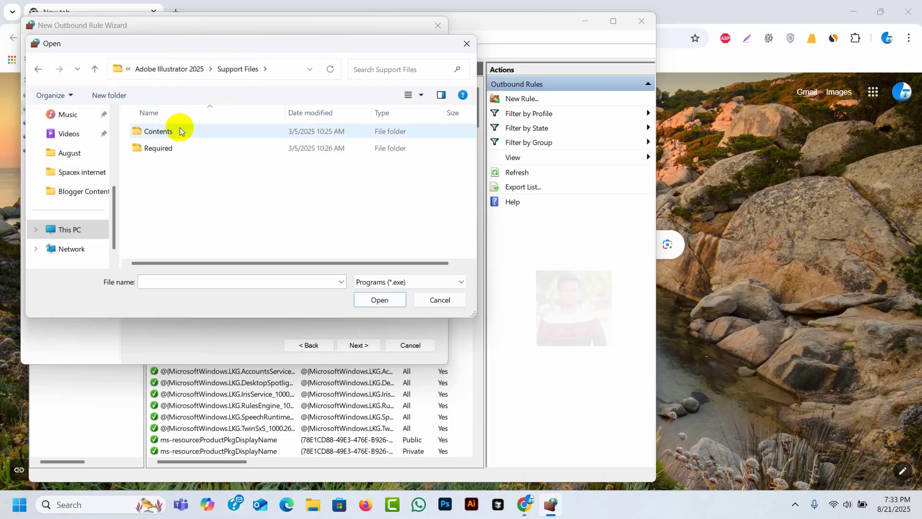
double_click(179, 129)
double_click(179, 132)
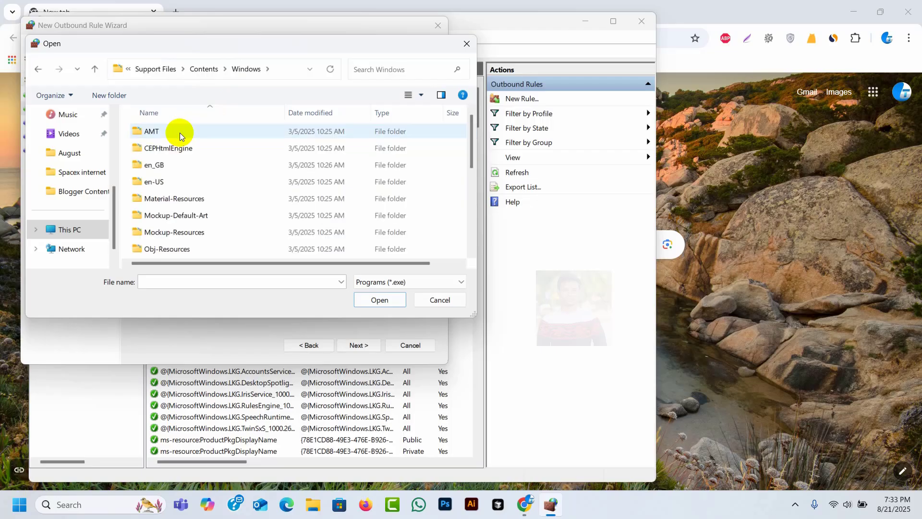
scroll(181, 164, "down", 5)
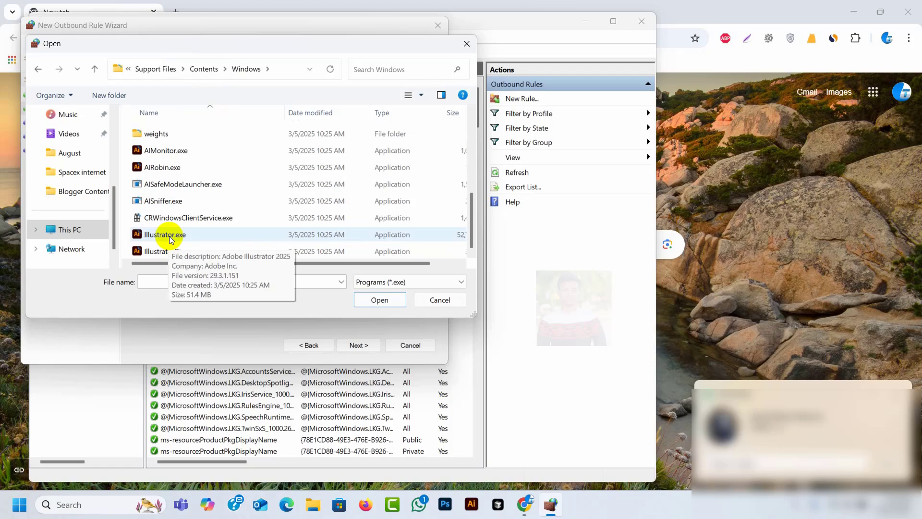
left_click(152, 72)
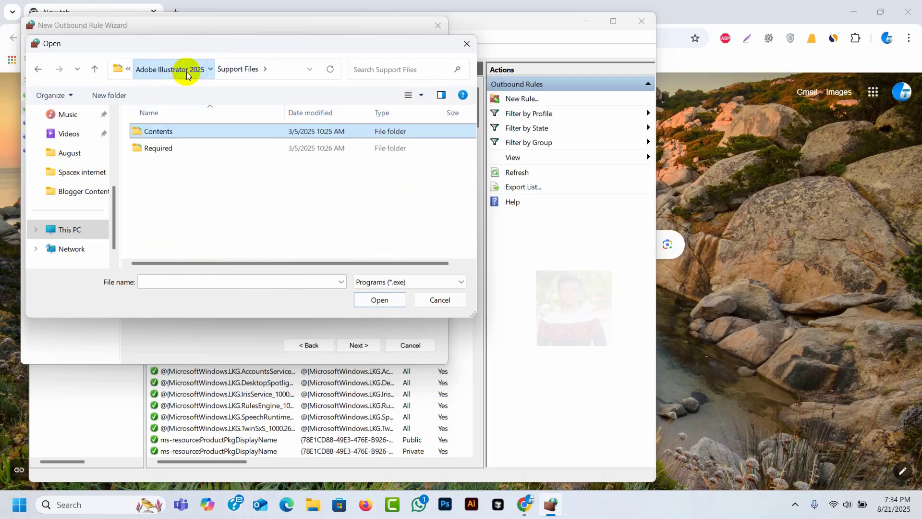
left_click(187, 71)
left_click(145, 70)
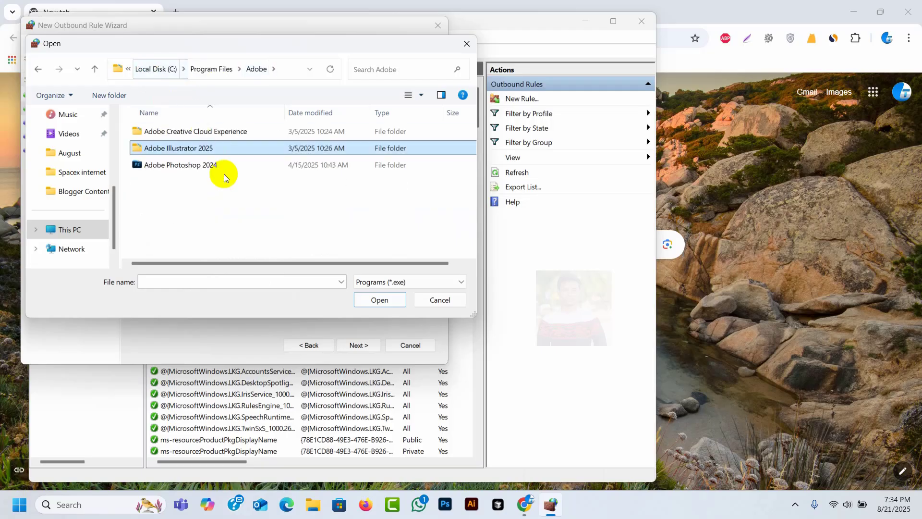
Step: Choose Photoshop.exe from the Adobe Photoshop 2024 folder as the rule's program path
left_click(176, 176)
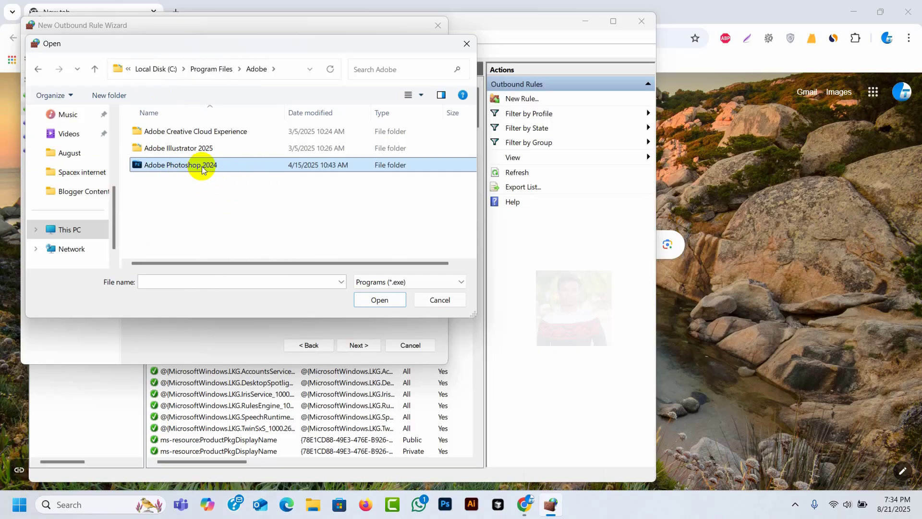
double_click(228, 167)
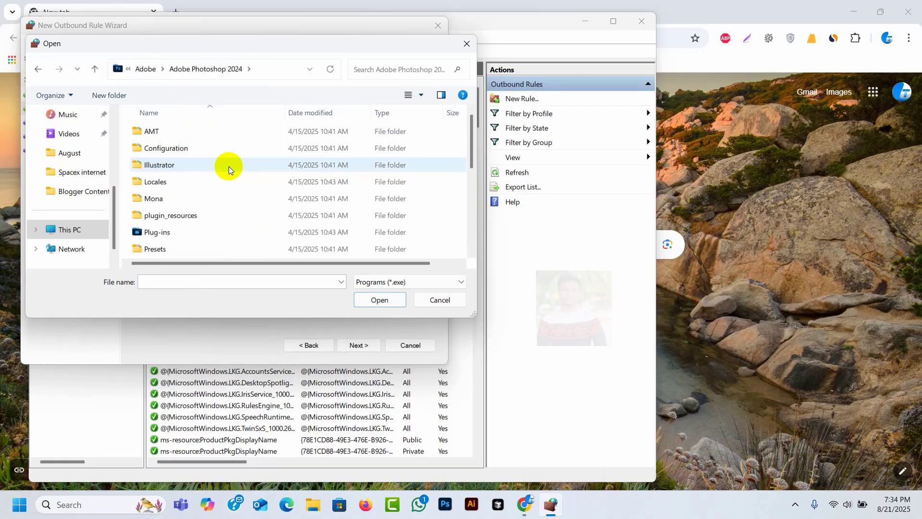
scroll(237, 176, "down", 4)
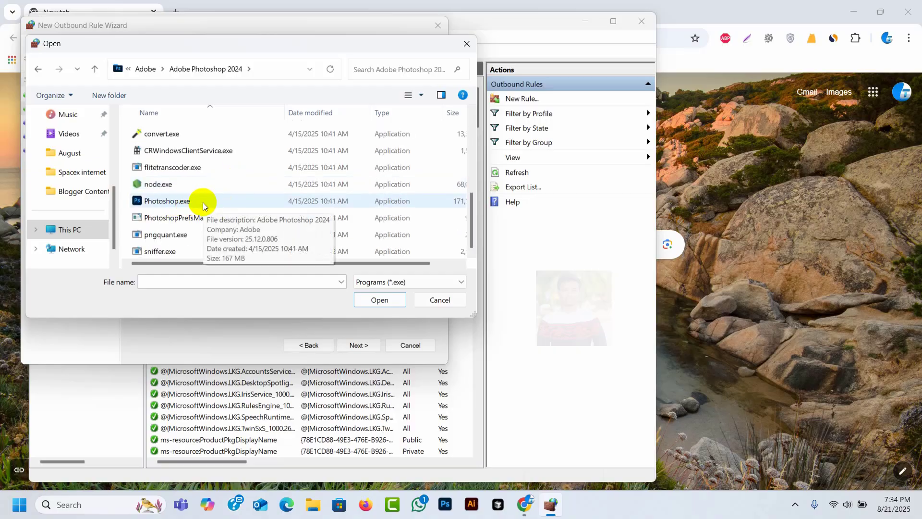
left_click(202, 202)
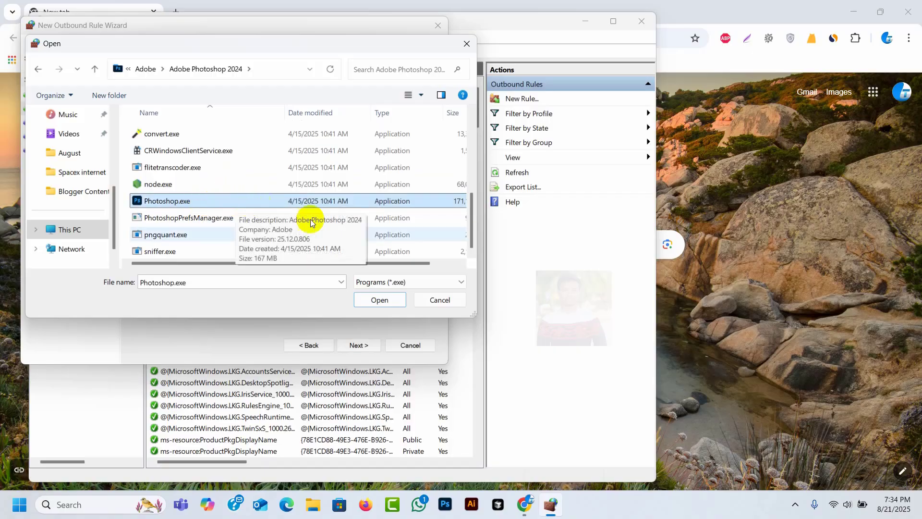
left_click(376, 301)
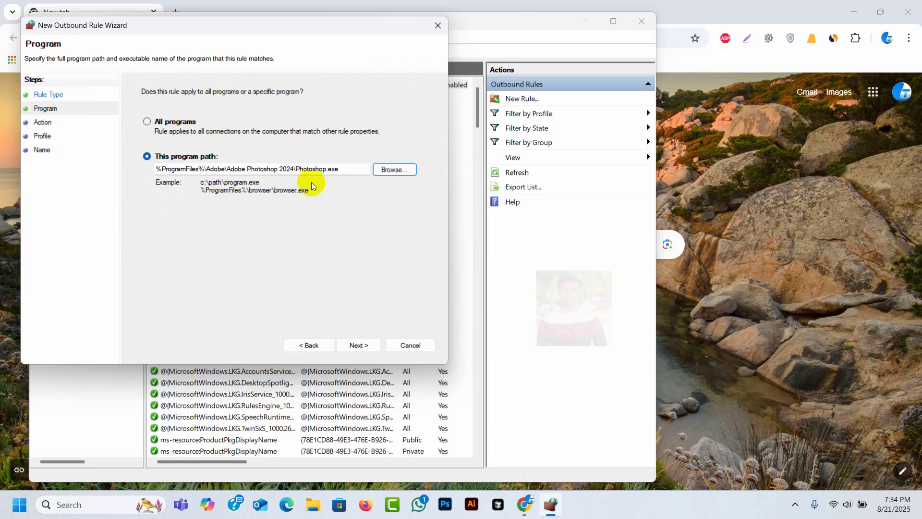
Step: Set the rule to block the connection and apply it to the Domain, Private and Public profiles
left_click(359, 347)
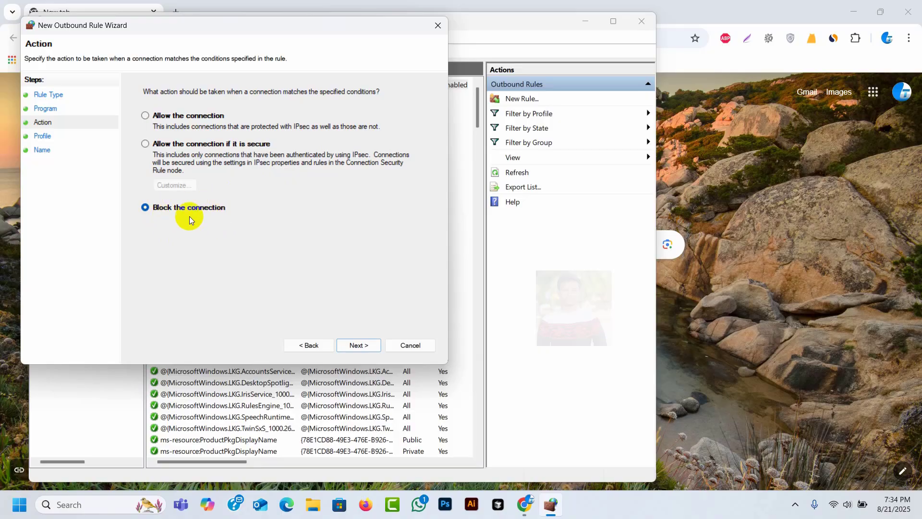
left_click(358, 346)
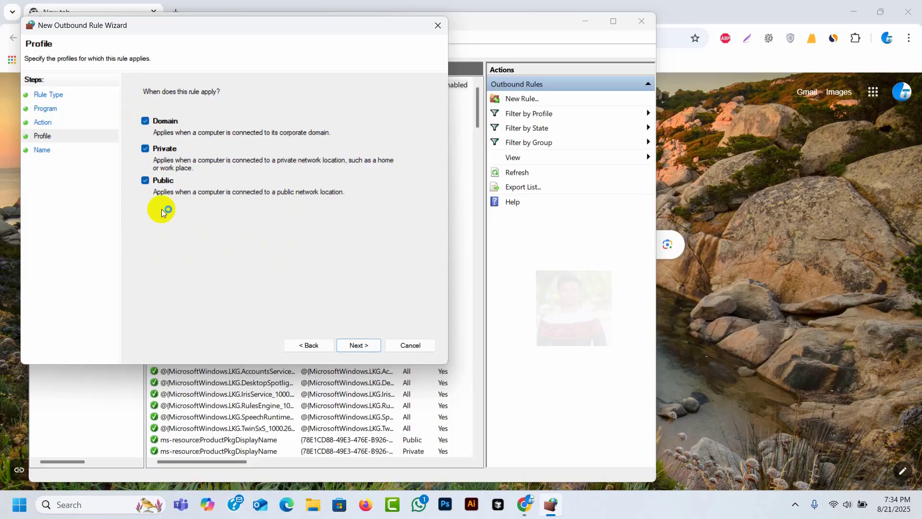
left_click(353, 345)
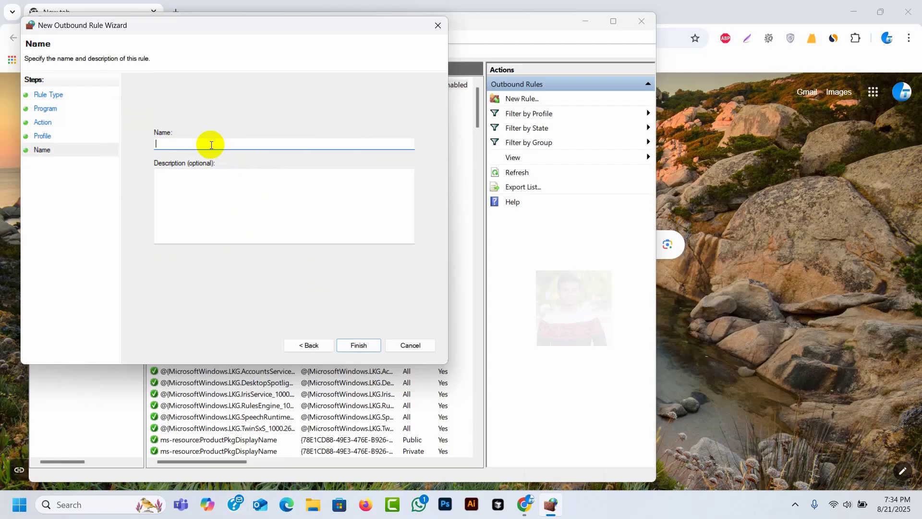
Step: Name the outbound rule Adobe Photoshop and finish creating it
type("Adobe")
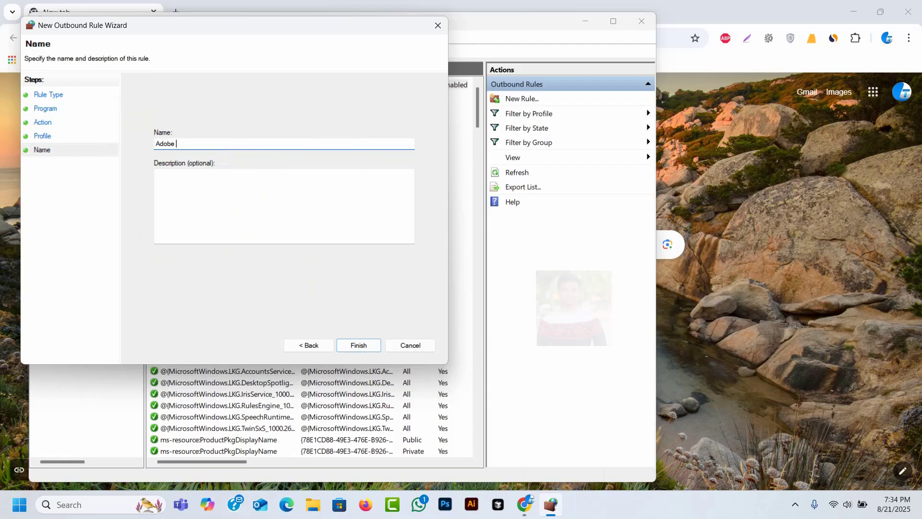
left_click(211, 144)
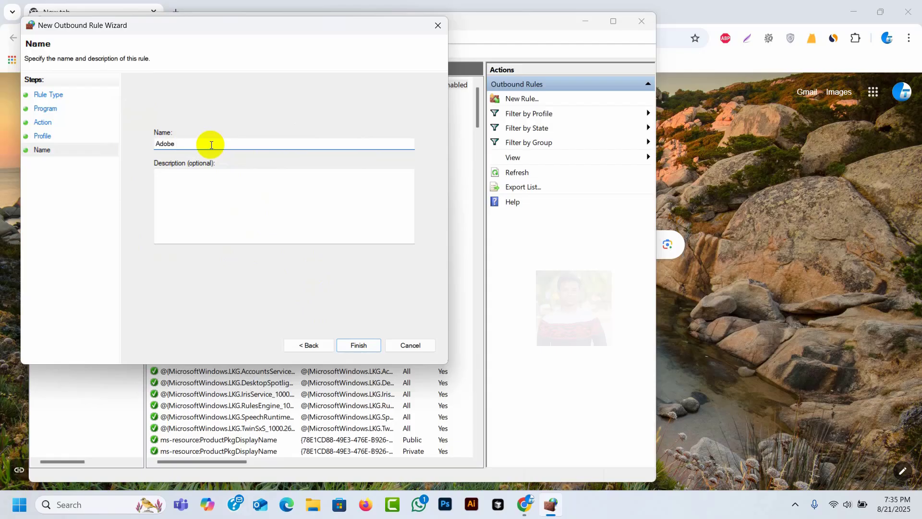
type("Phot")
left_click(210, 144)
type("oshop")
left_click(211, 145)
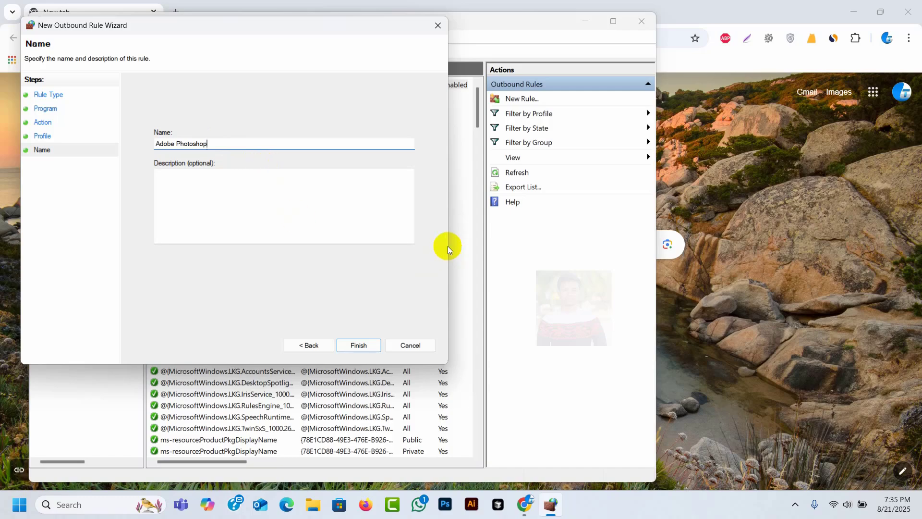
left_click(364, 348)
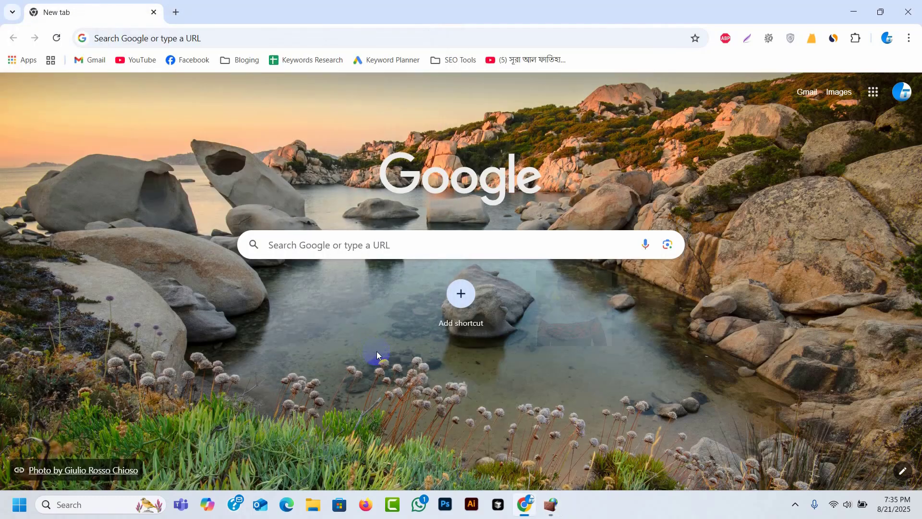
Step: Check the outbound rules list for the Adobe Photoshop rule, and open Photoshop to check that it runs before minimizing it
left_click(551, 506)
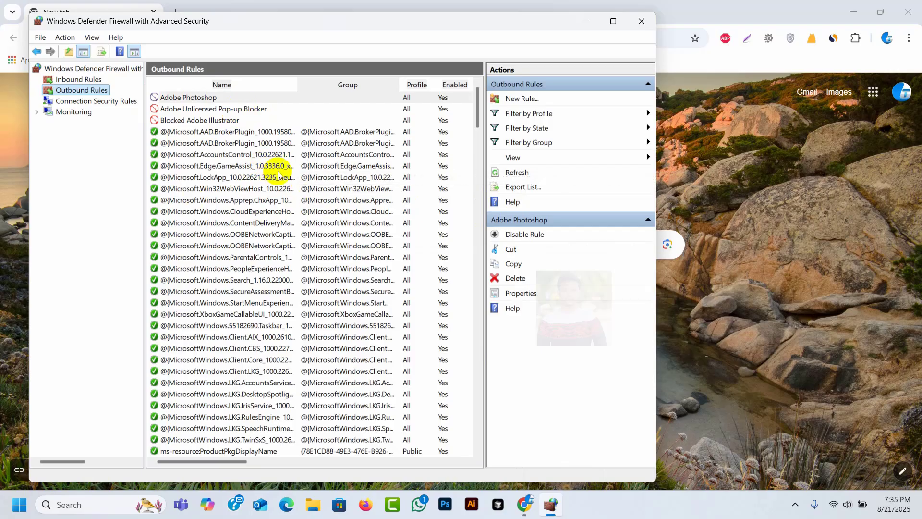
left_click(446, 510)
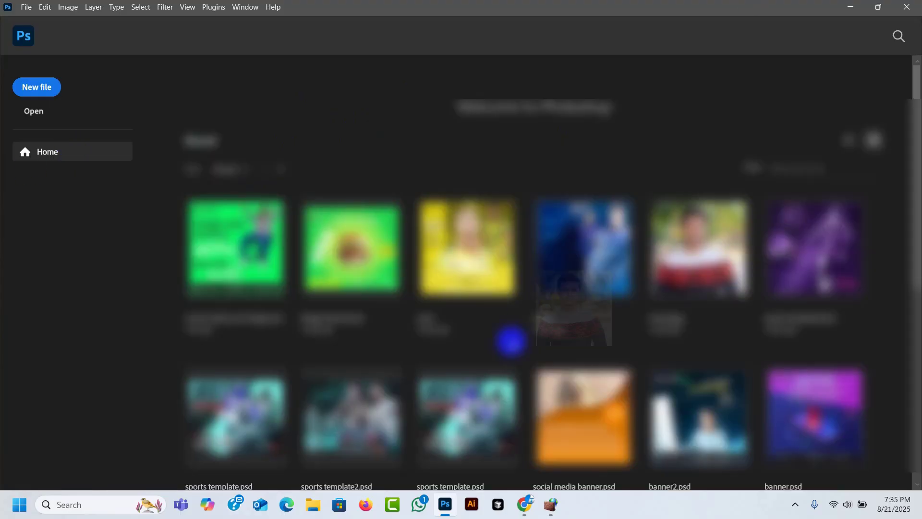
left_click(852, 9)
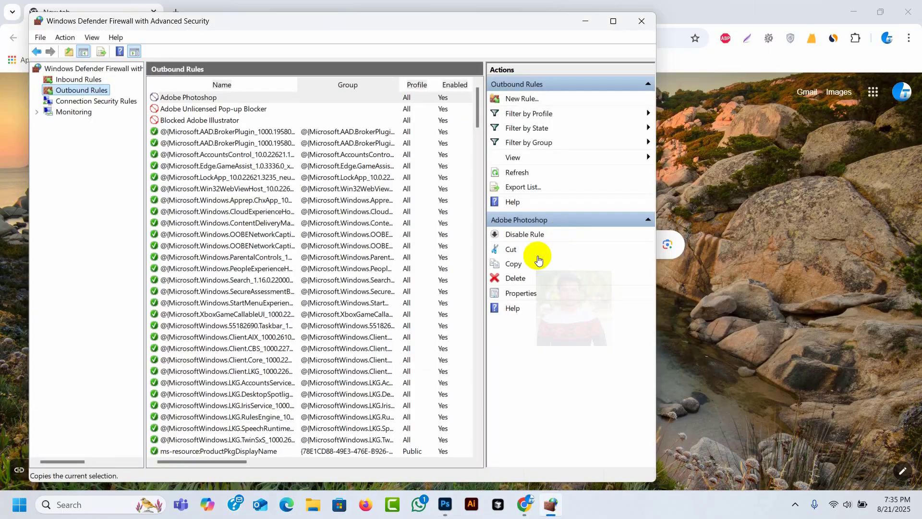